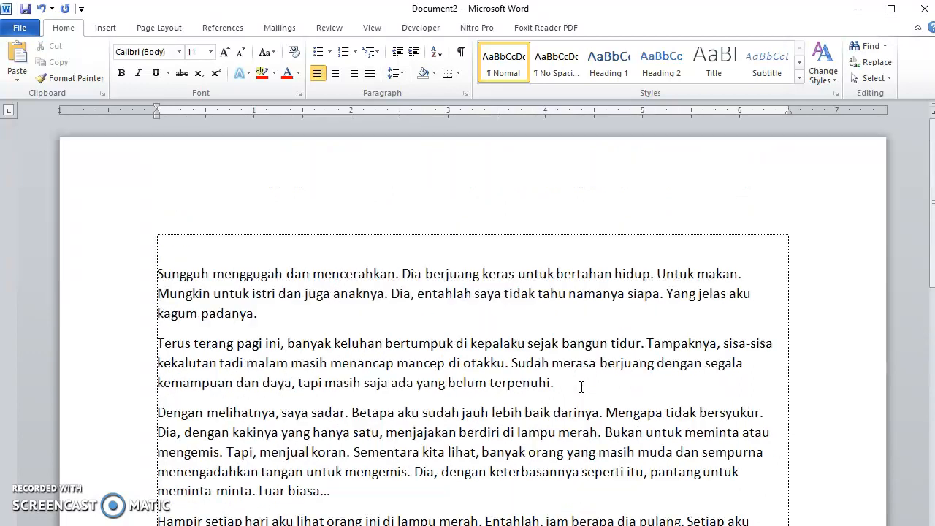
Enter the title CARA SEDERHANA UNTUK BAHAGIA on the empty line above the first paragraph.
left_click(290, 235)
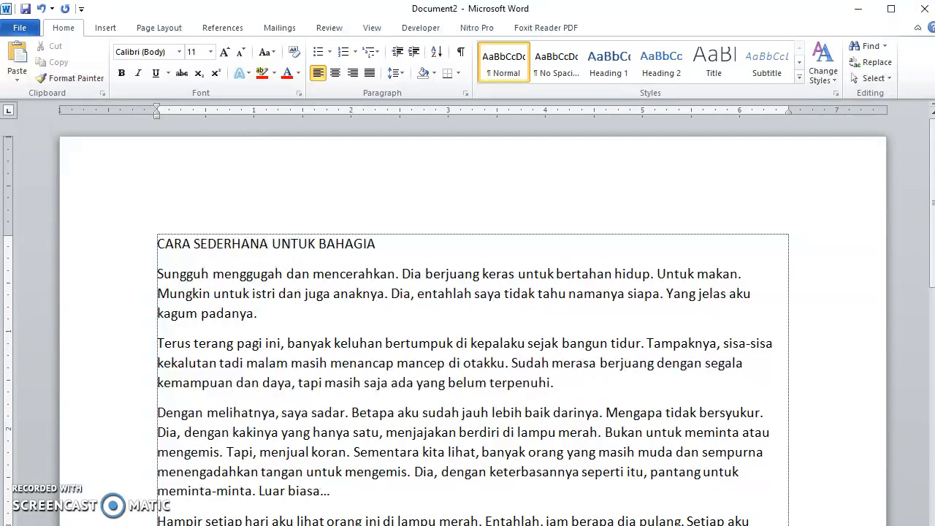
type("CONTOJ")
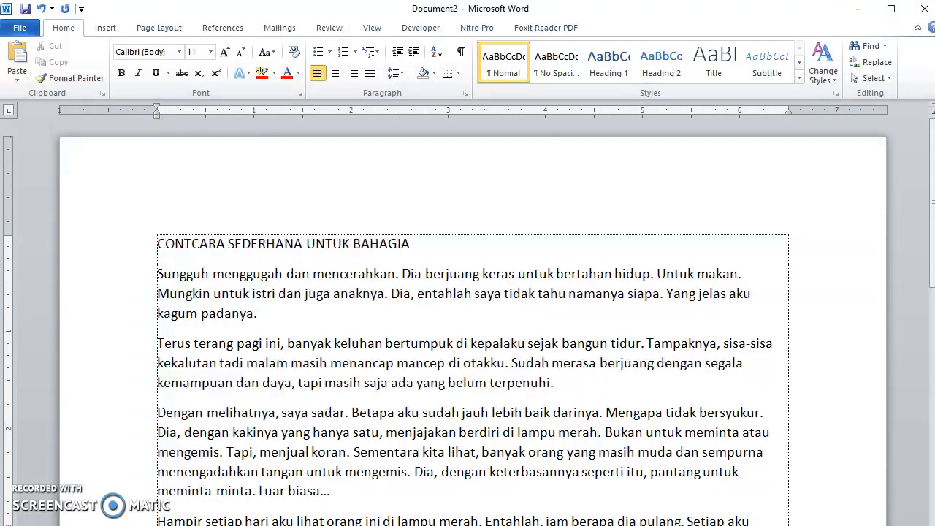
key("BackSpace")
type("H")
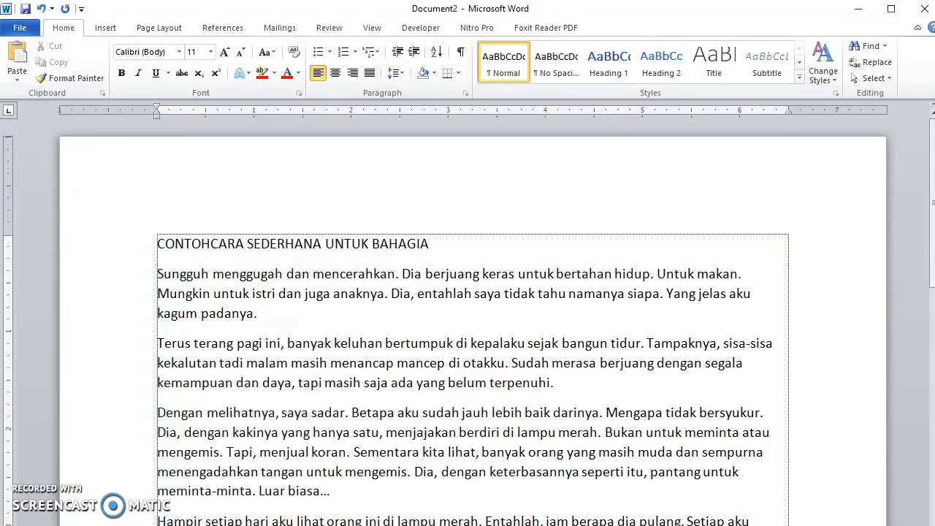
type(" -")
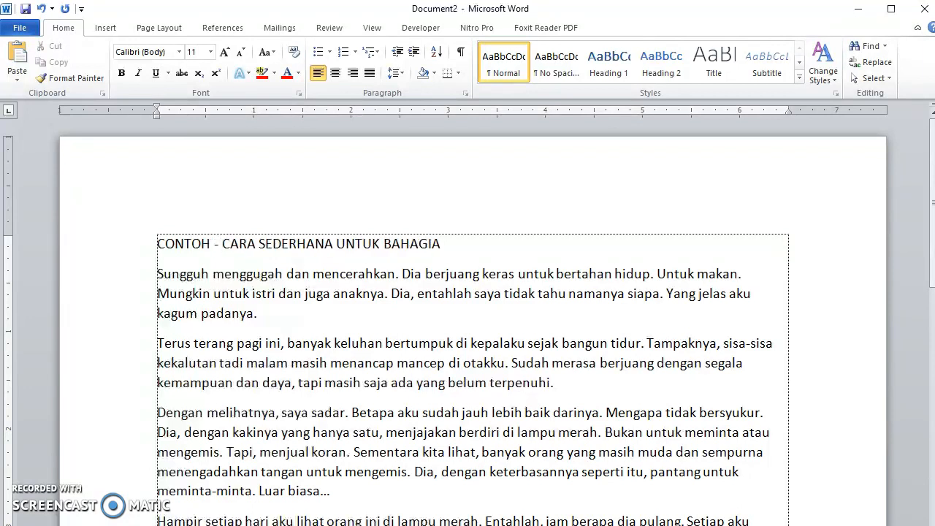
key("shift+Home")
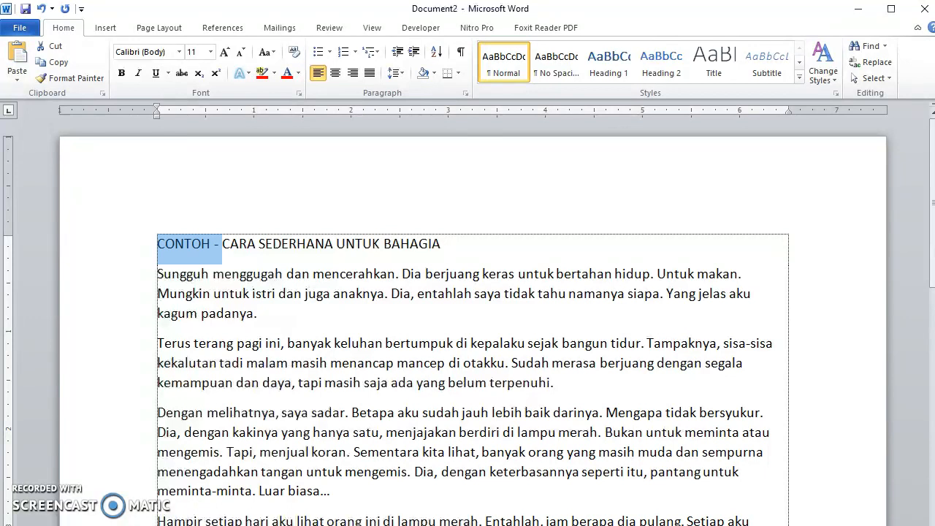
key("Delete")
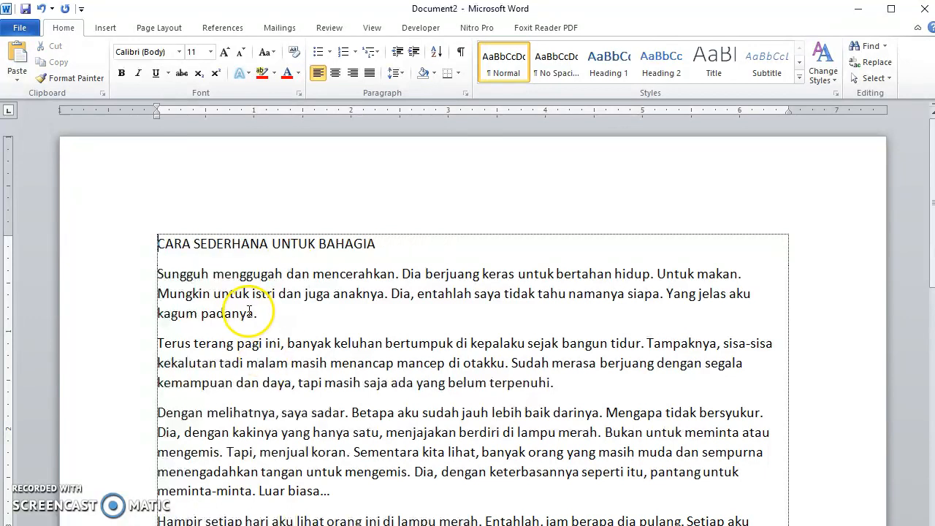
Add a comment to the whole first paragraph below the title reading "Pendapat ini jangan ditelan mentah-mentah".
left_click_drag(158, 274, 265, 327)
left_click(302, 342)
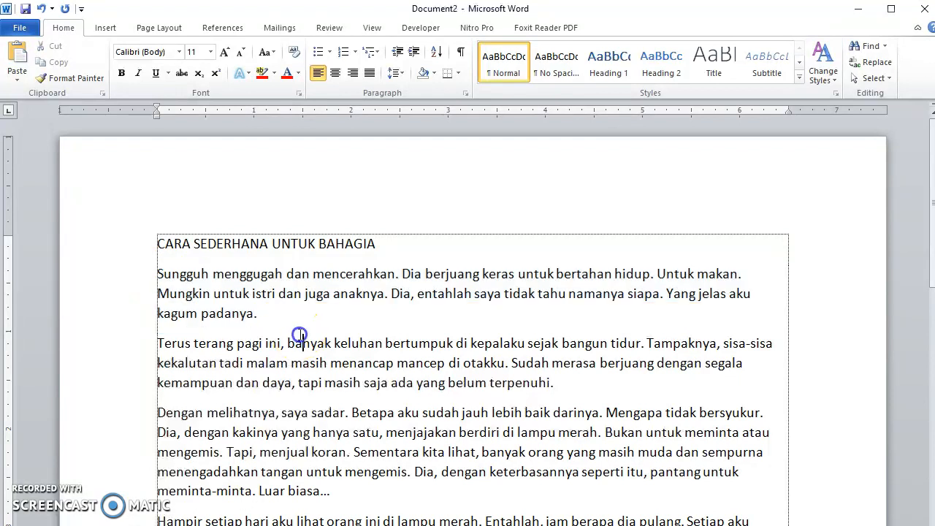
left_click_drag(155, 272, 259, 317)
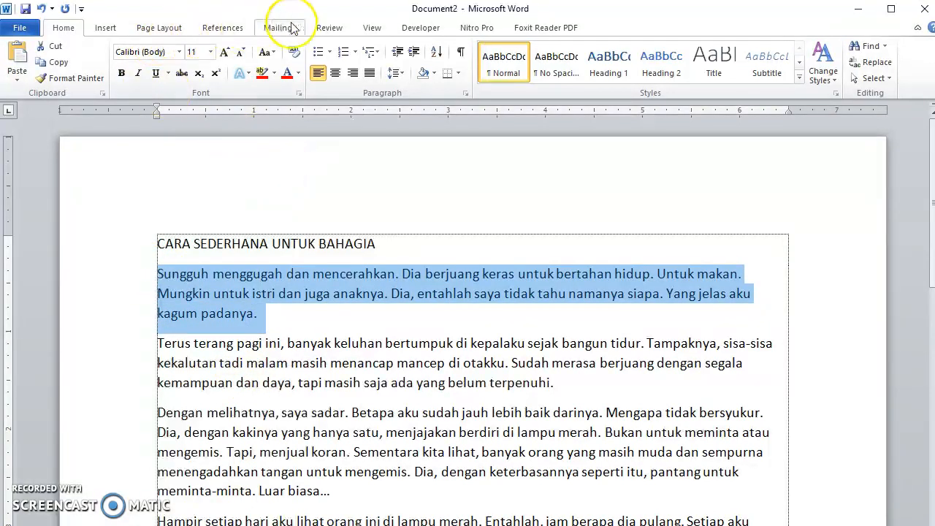
left_click(329, 27)
left_click(267, 66)
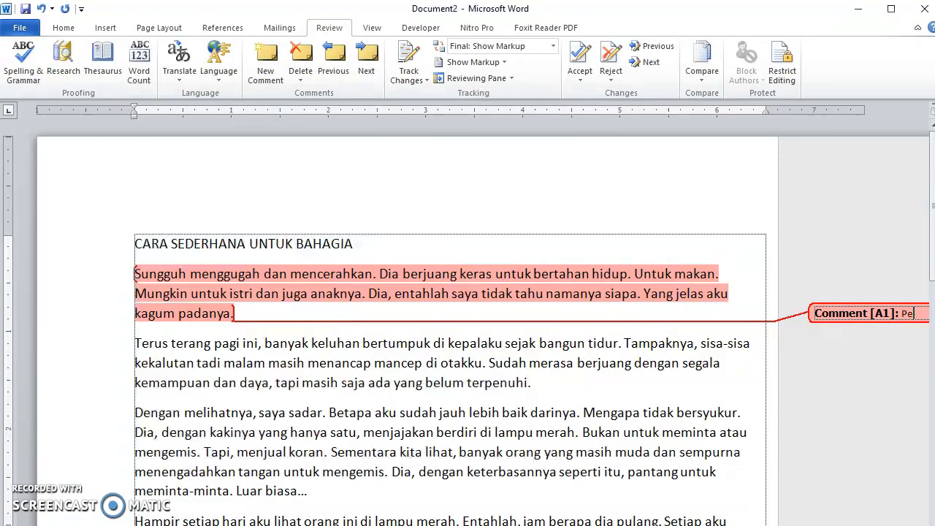
type("ndapat ini jangan ditelan me")
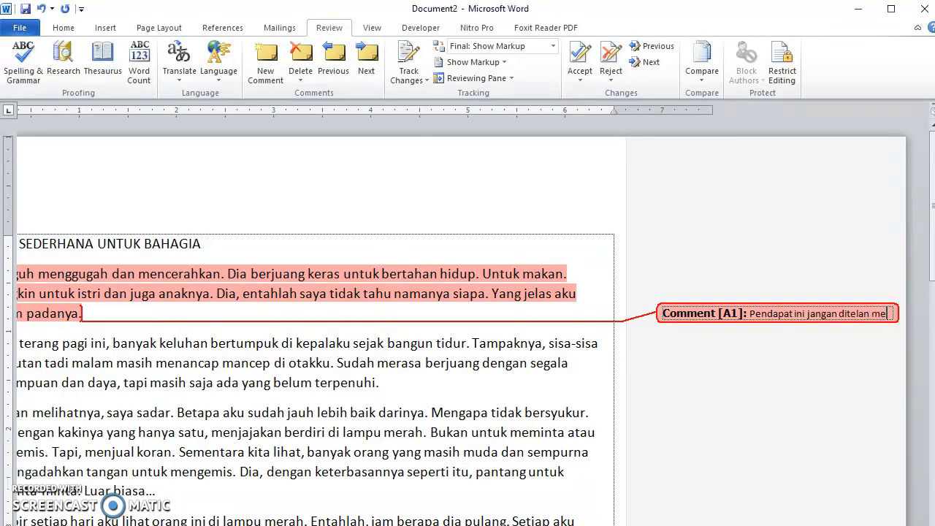
type("tah-mentah")
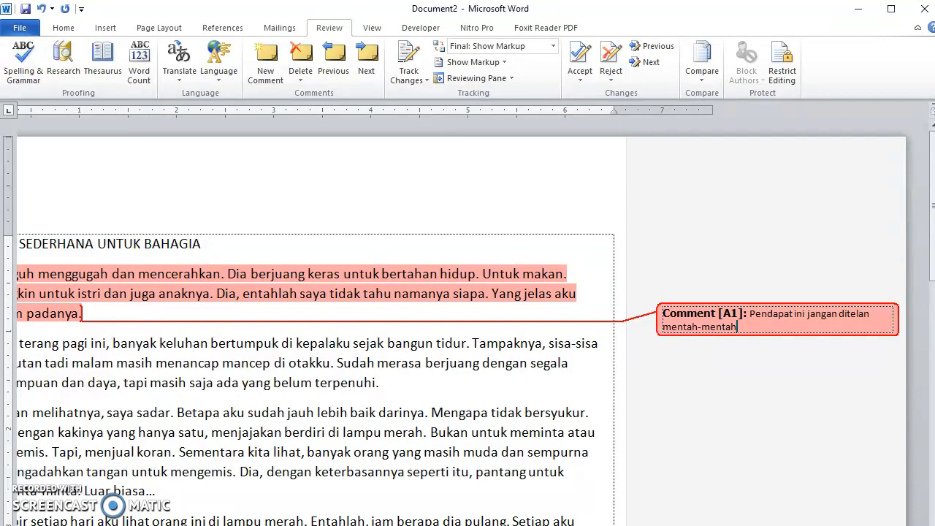
left_click(674, 441)
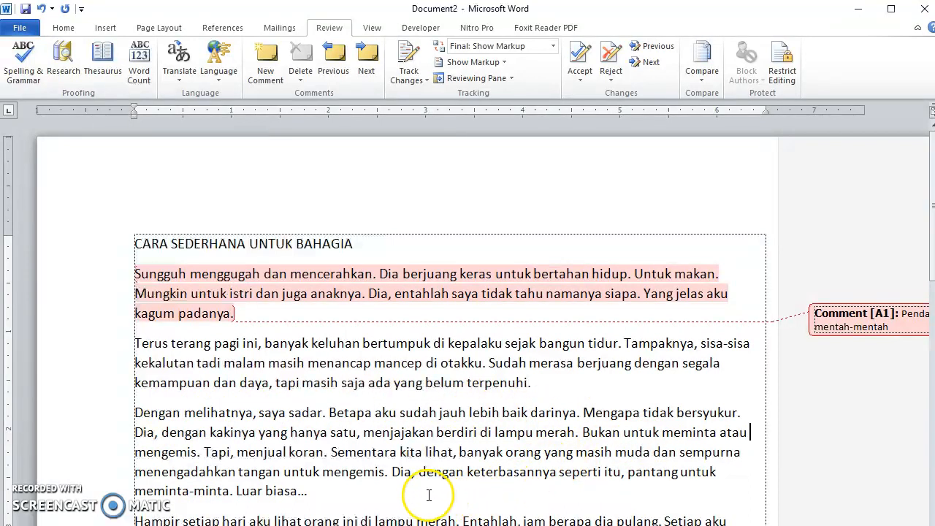
Comment "Siap yang keren dan mulya" on the third paragraph's closing text from "Dia, dengan keterbasannya" to "Luar biasa…".
scroll(322, 406, "down", 2)
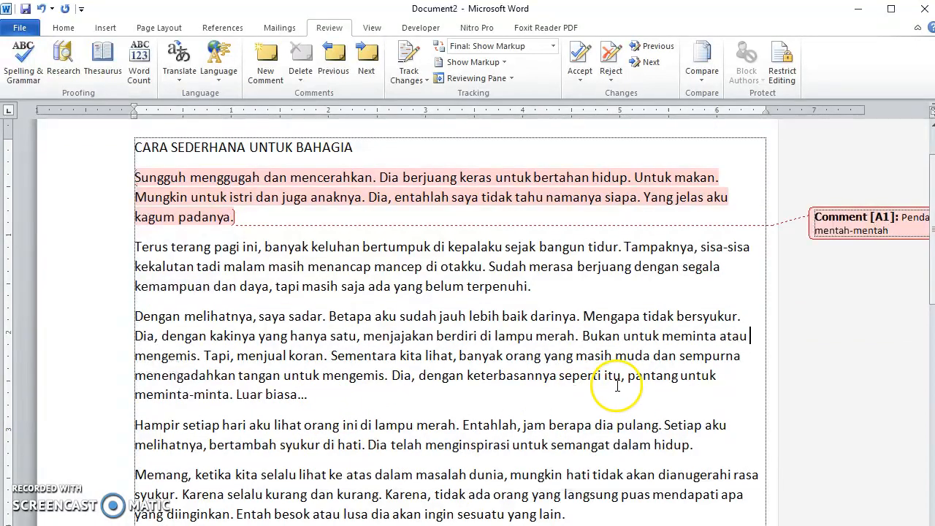
left_click(399, 392, "ctrl")
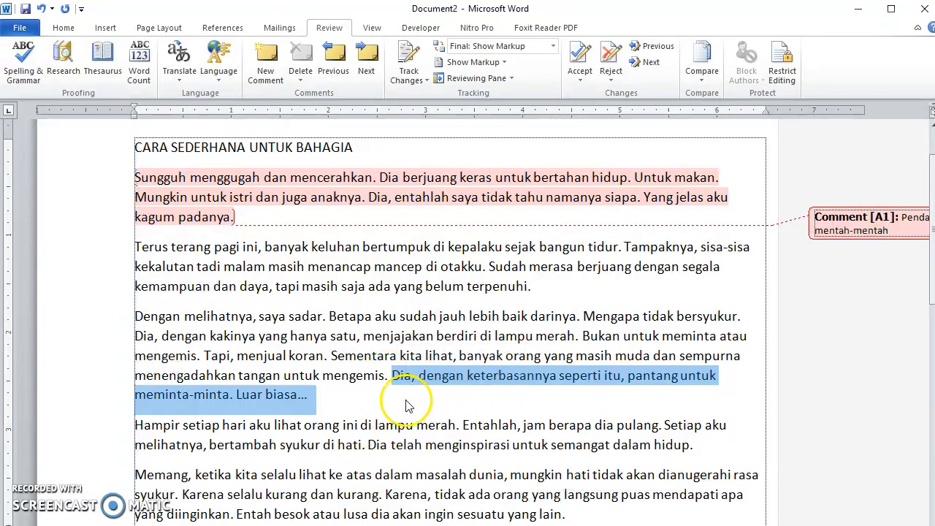
left_click(265, 62)
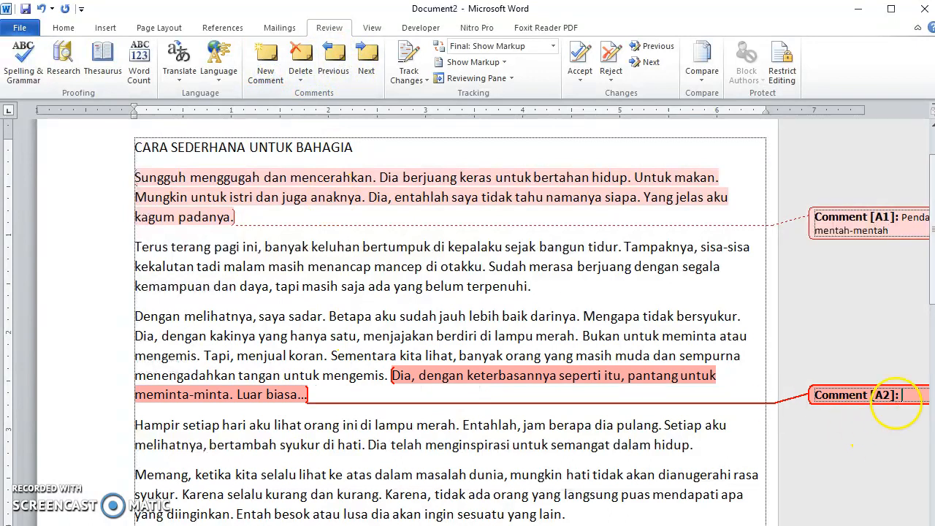
type("Siap yang keren dan mulya")
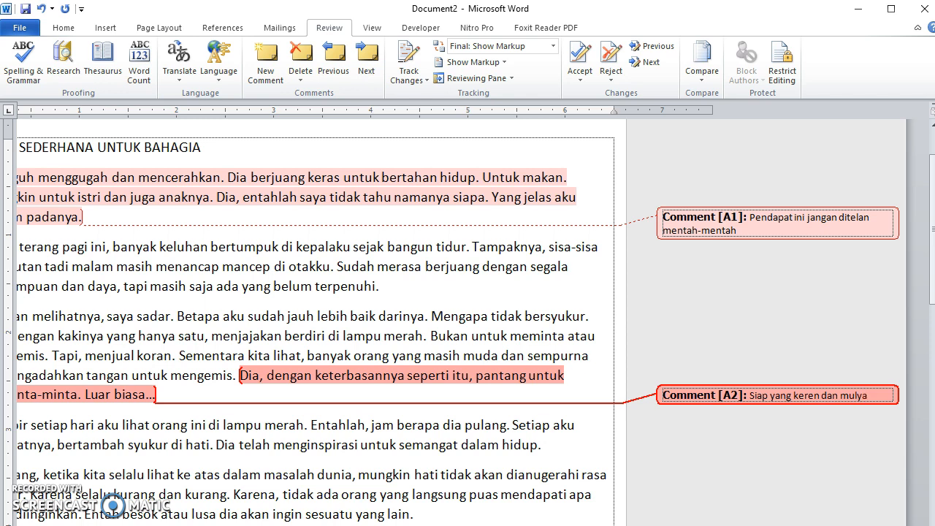
key("Escape")
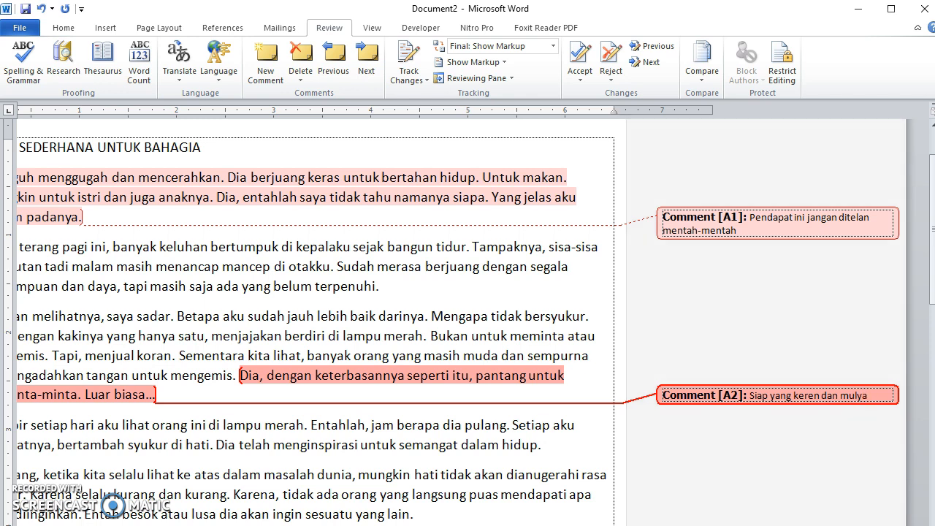
Add a comment to the QS. Ibrahim [14]: 7 quotation reading "Lebih baik teks Arabnya juga disertakan.".
scroll(407, 386, "down", 7)
scroll(407, 387, "down", 2)
scroll(267, 334, "up", 2)
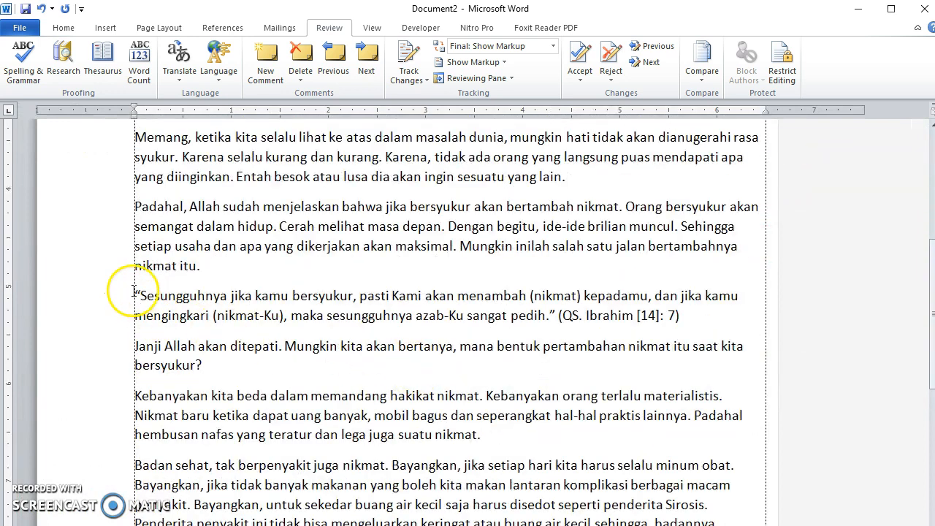
left_click_drag(134, 292, 690, 330)
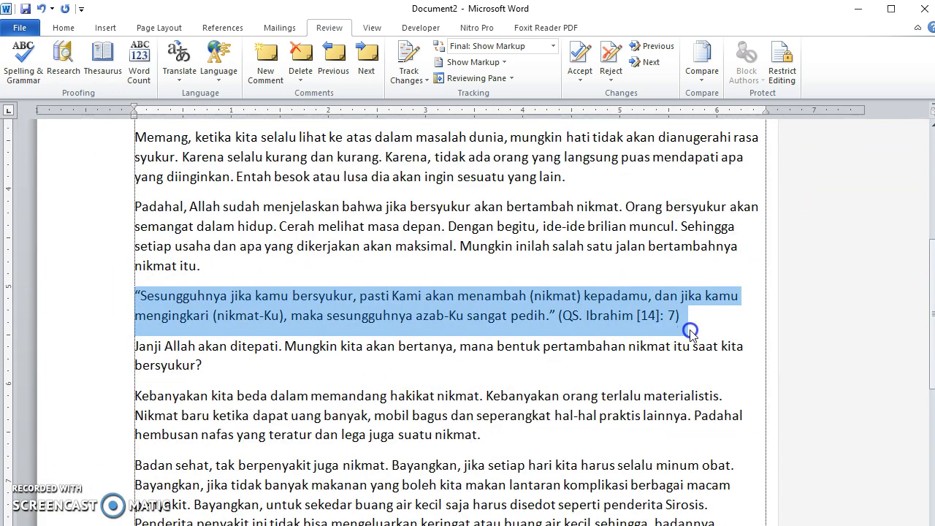
left_click(265, 73)
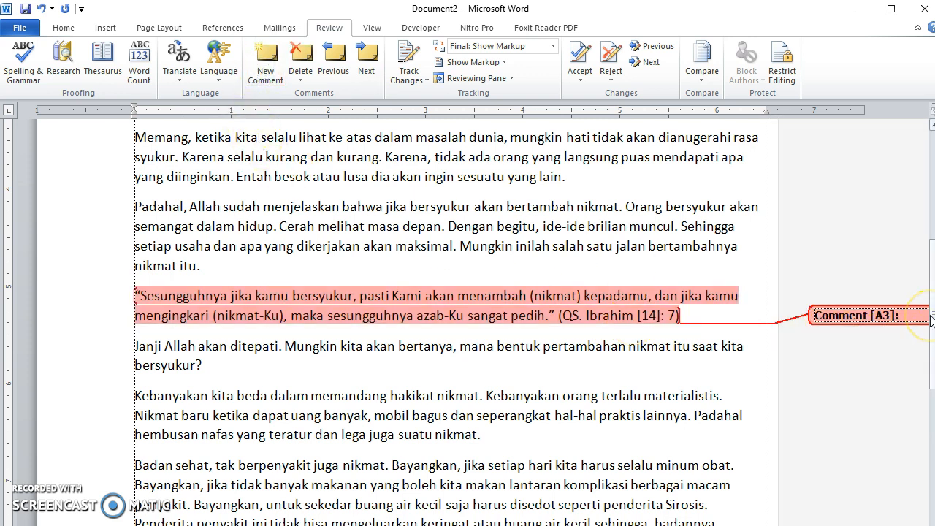
type("Lebih baik teks Arabnya juga di")
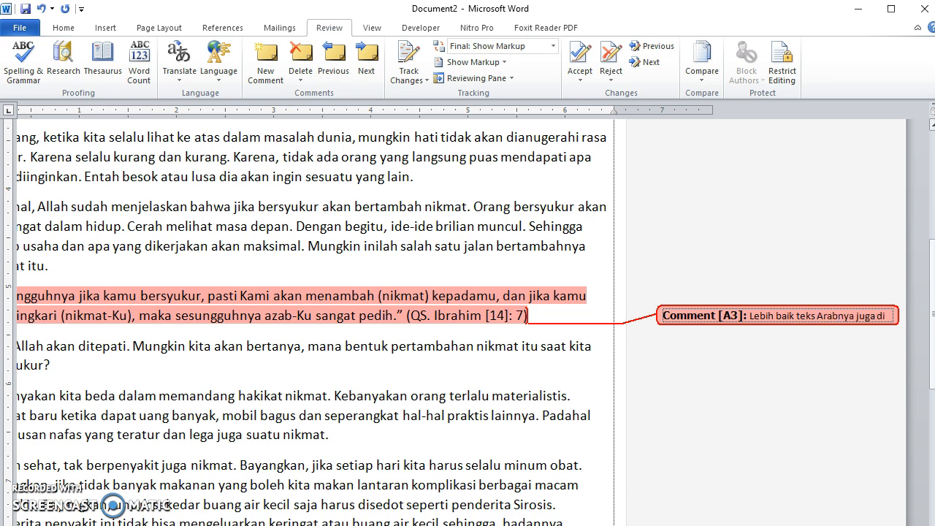
type("ertakan.")
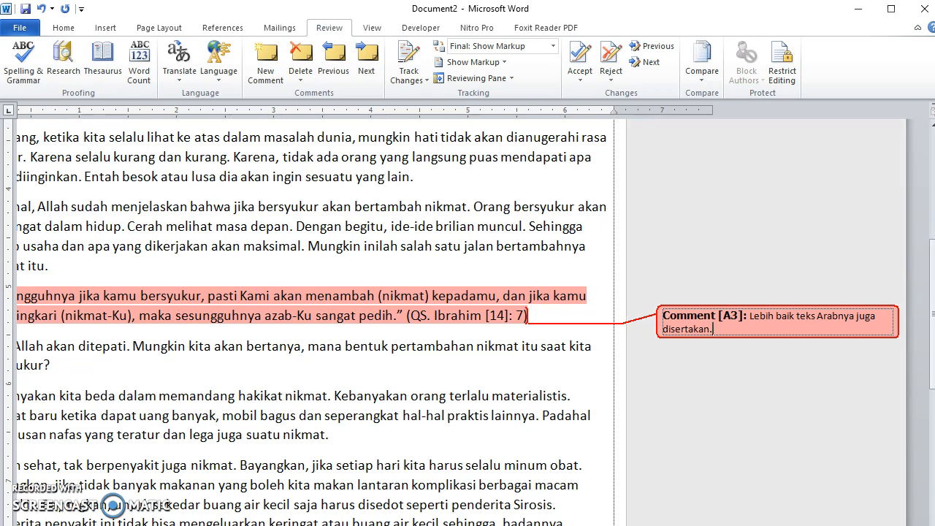
left_click(371, 371)
Center the title line CARA SEDERHANA UNTUK BAHAGIA.
scroll(371, 370, "up", 5)
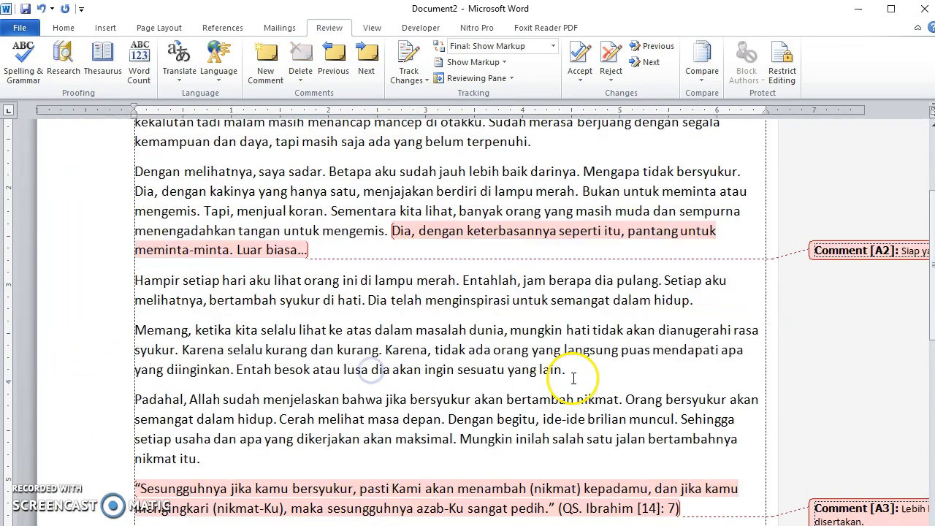
scroll(411, 304, "up", 2)
scroll(407, 300, "up", 2)
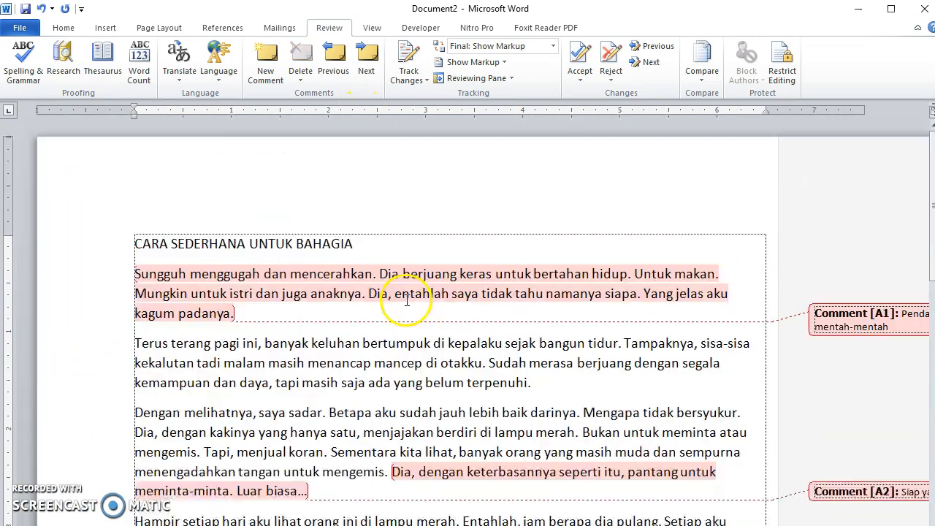
left_click(260, 243)
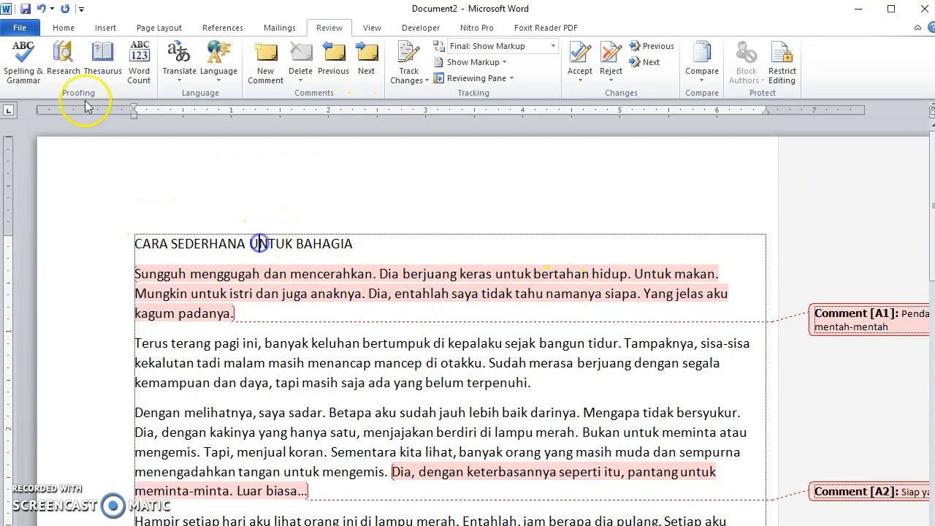
left_click(62, 27)
left_click(335, 73)
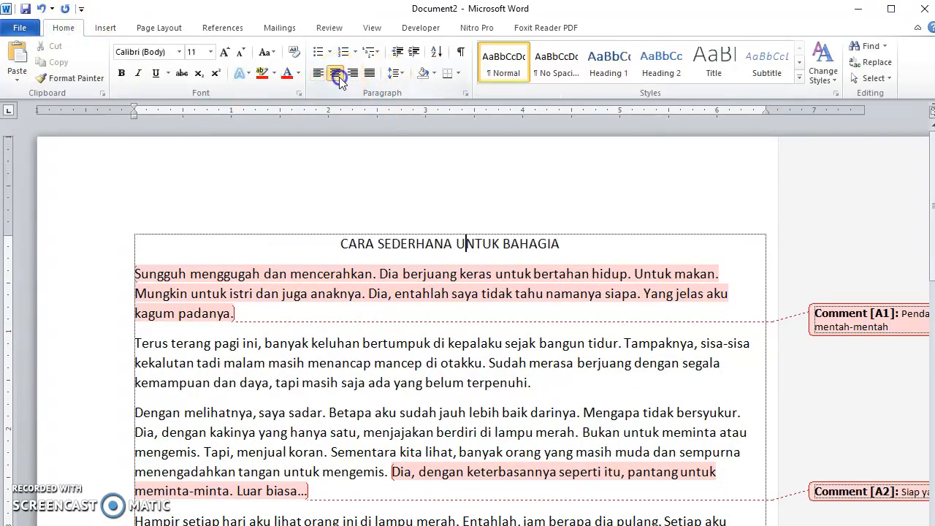
Add a period after "mentah-mentah" at the end of the first paragraph's comment.
scroll(465, 244, "right", 3)
scroll(471, 314, "right", 1)
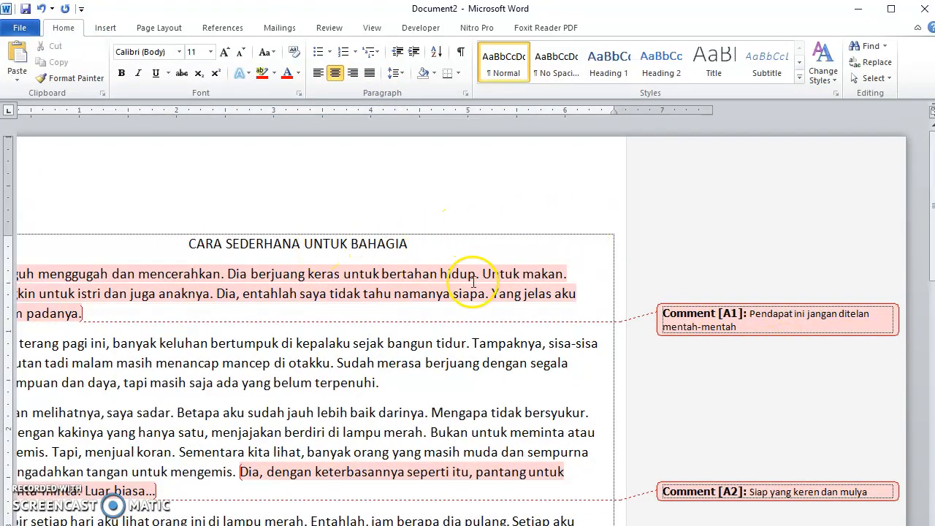
left_click(739, 327)
type(".")
left_click(397, 391)
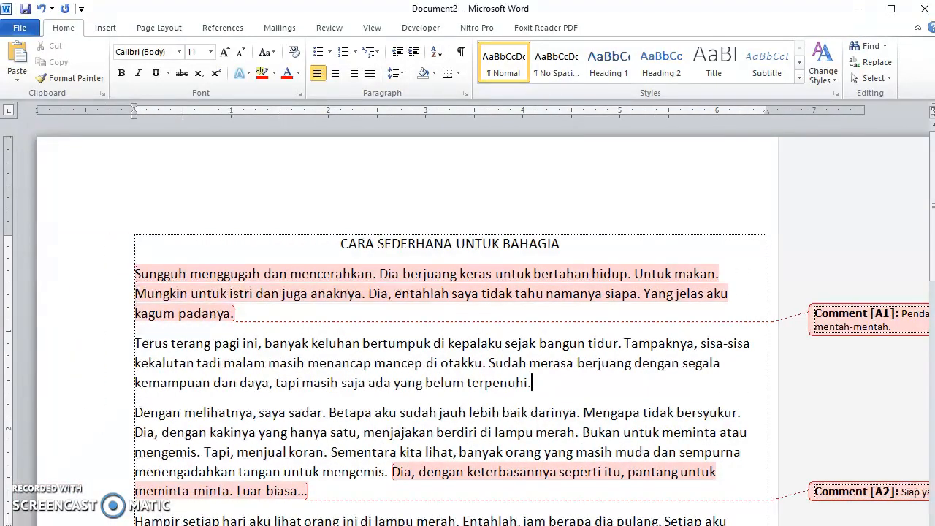
Delete only the comment attached to the first paragraph and undo that deletion.
left_click(623, 325)
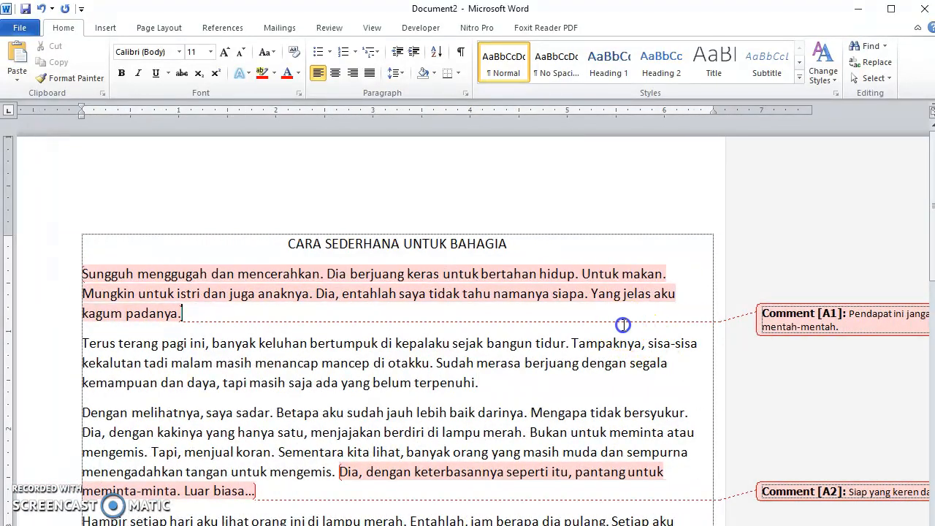
left_click(825, 328)
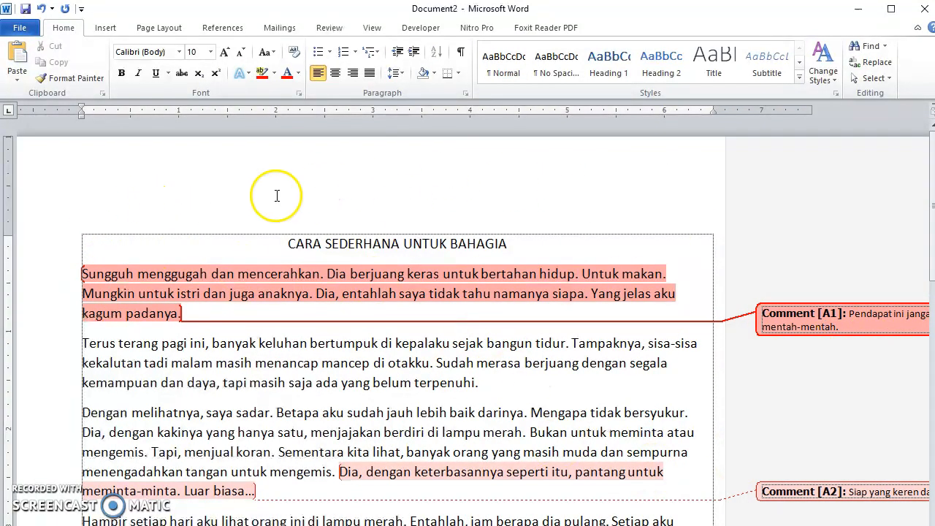
left_click(330, 27)
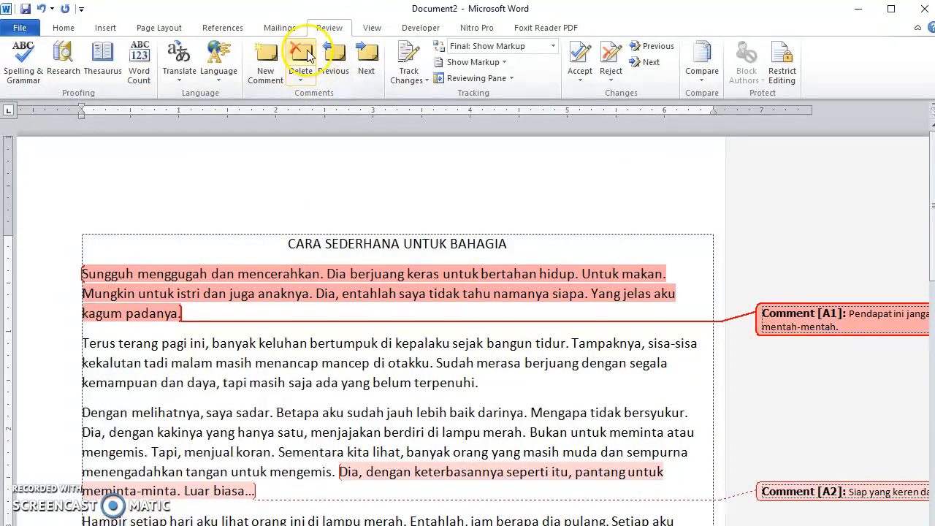
left_click(300, 77)
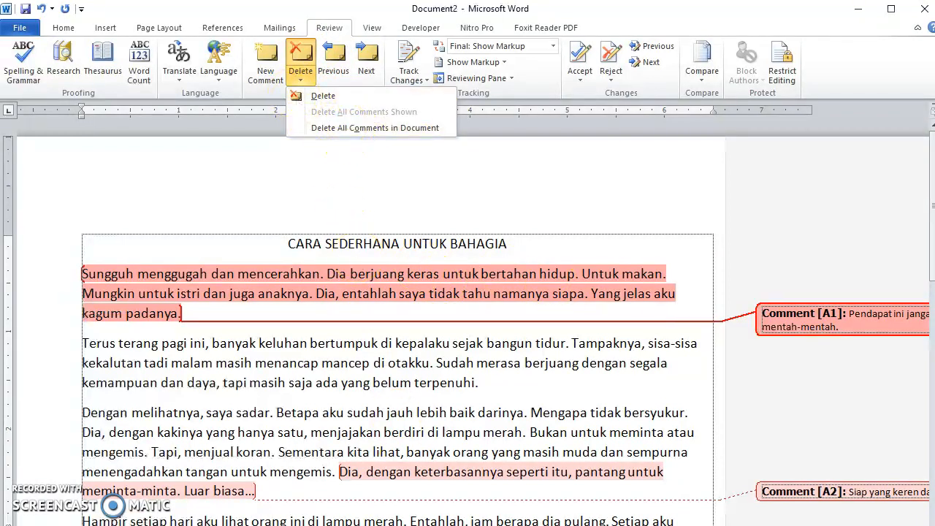
left_click(628, 382)
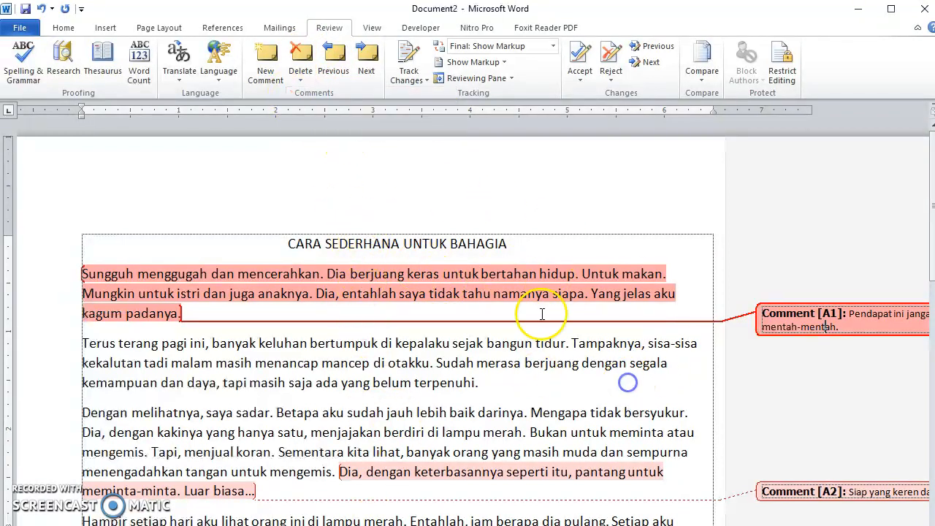
left_click(301, 59)
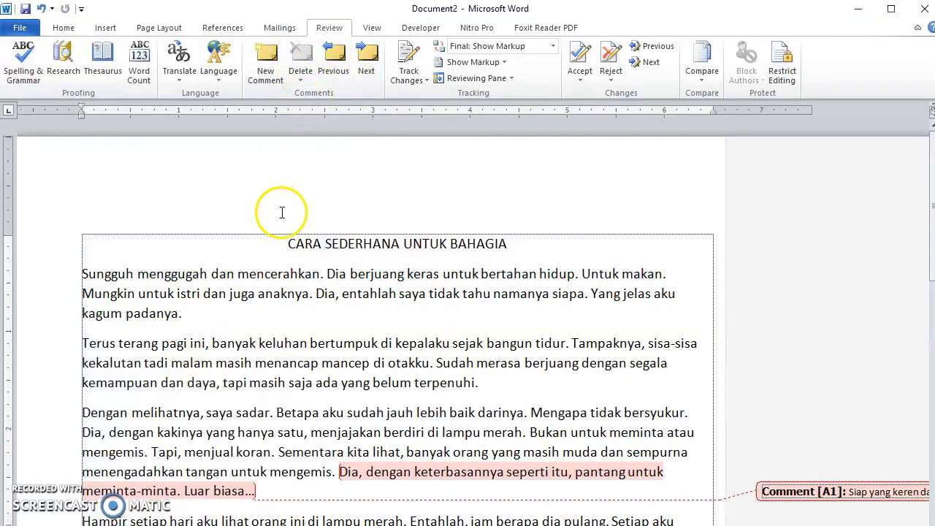
key("ctrl+z")
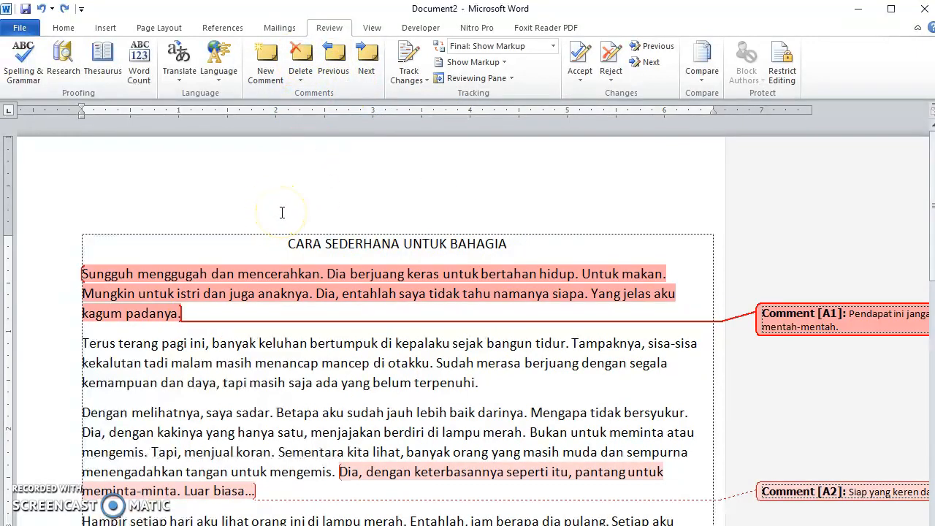
Remove the first paragraph's comment once more, leaving the other comments in place, and undo the removal.
left_click(246, 314)
left_click(797, 327)
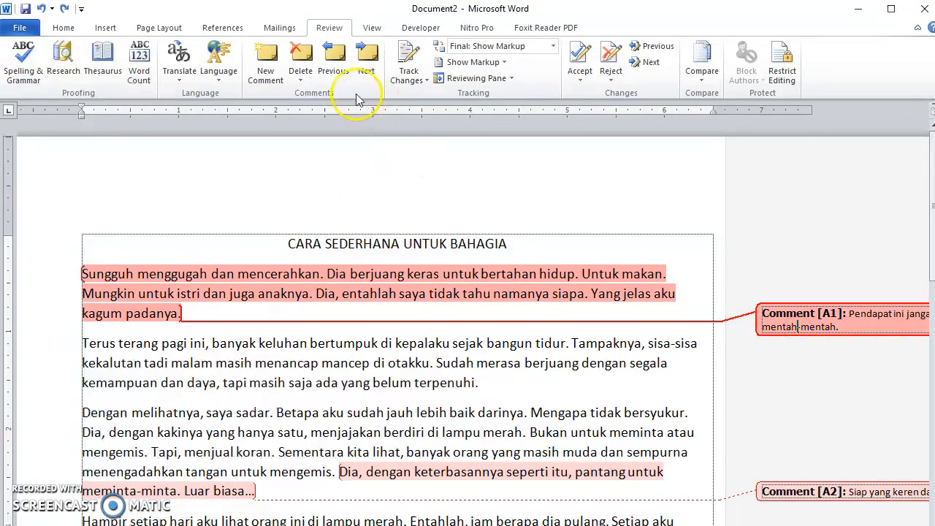
left_click(300, 81)
left_click(312, 94)
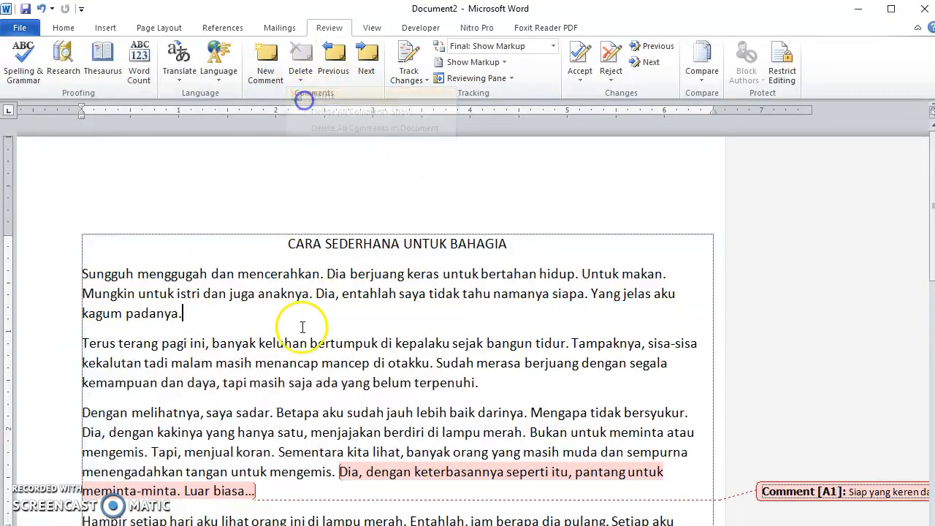
left_click_drag(365, 474, 549, 525)
left_click(511, 482)
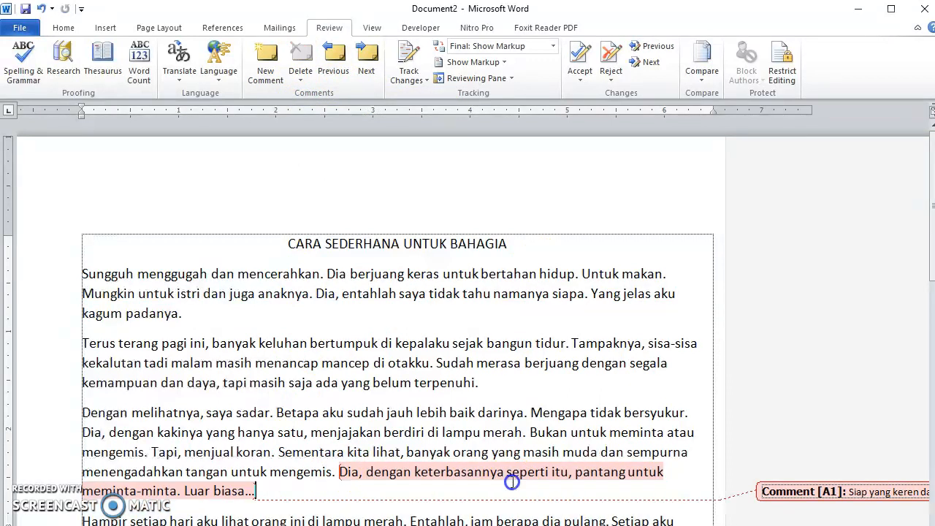
key("ctrl+z")
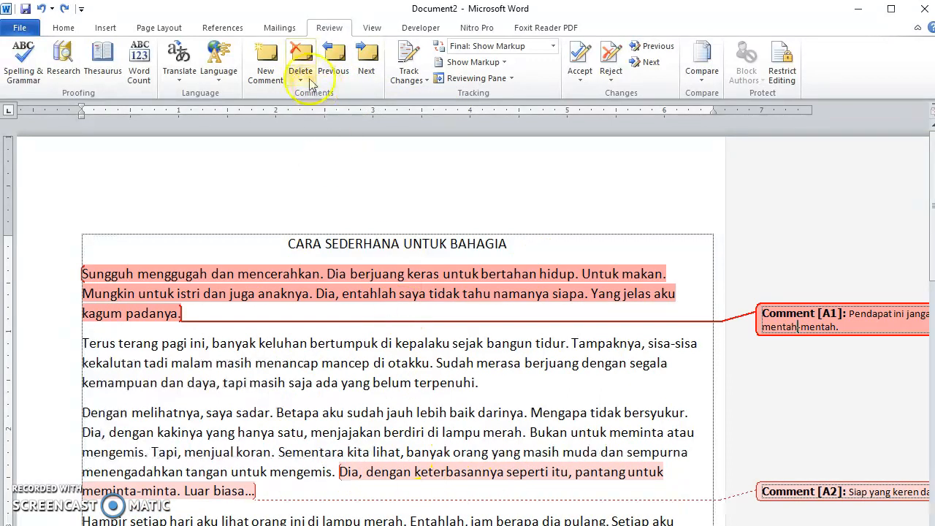
Delete all comments in the document at once, check the article's passages, and undo the deletion.
left_click(300, 79)
left_click(330, 128)
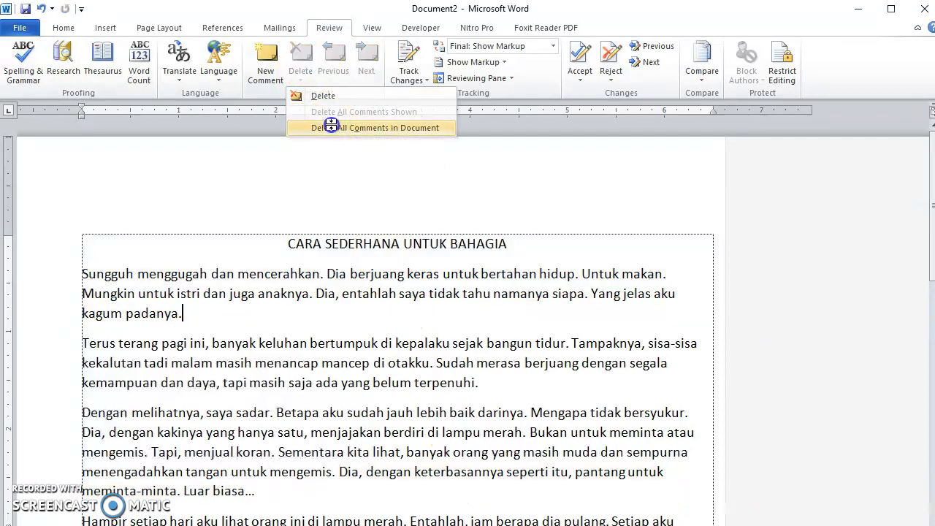
scroll(628, 297, "down", 11)
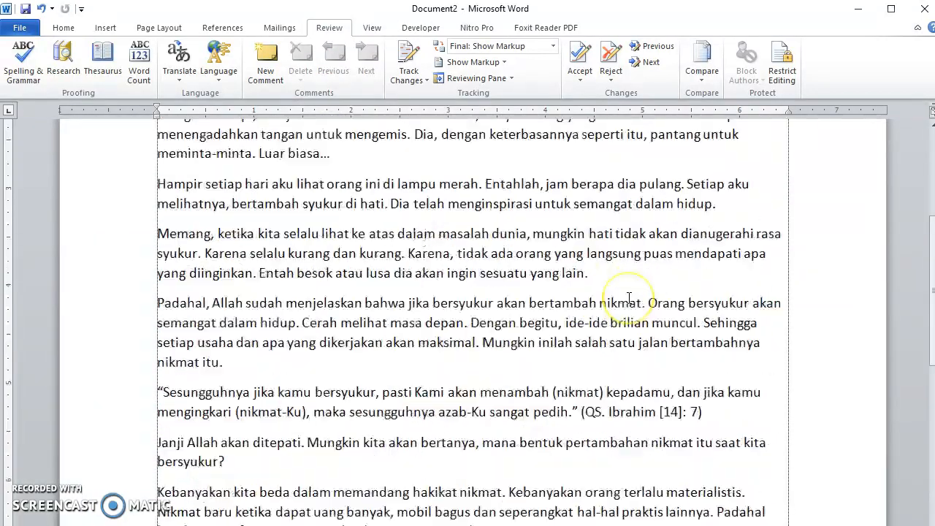
scroll(628, 297, "up", 10)
scroll(629, 297, "up", 2)
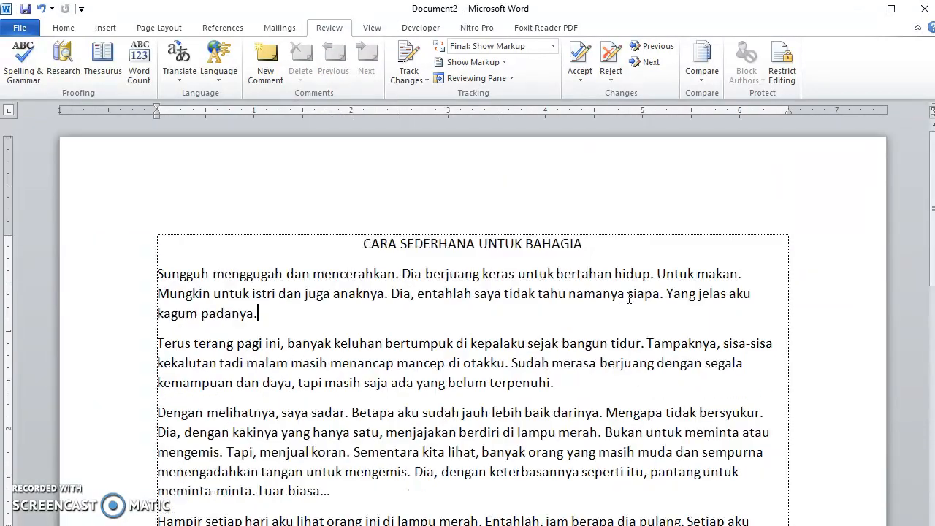
key("ctrl+z")
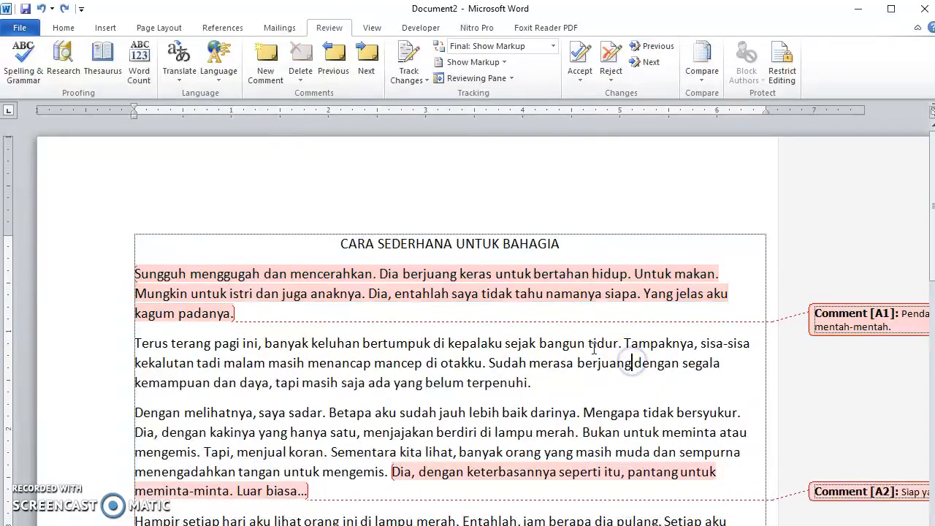
Review the commented passages and advance through the comments to the one on the QS. Ibrahim [14]: 7 quotation.
scroll(594, 345, "down", 1)
scroll(595, 345, "down", 9)
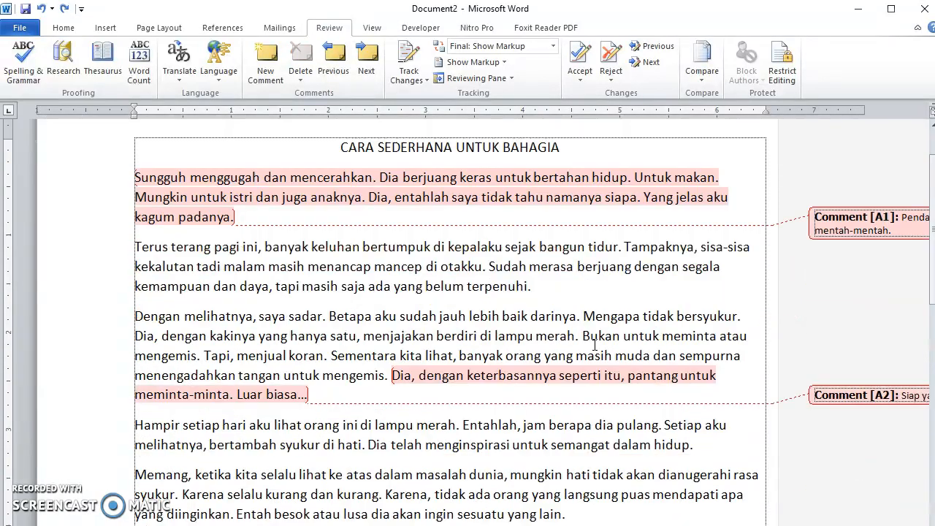
scroll(595, 345, "up", 7)
scroll(596, 345, "up", 3)
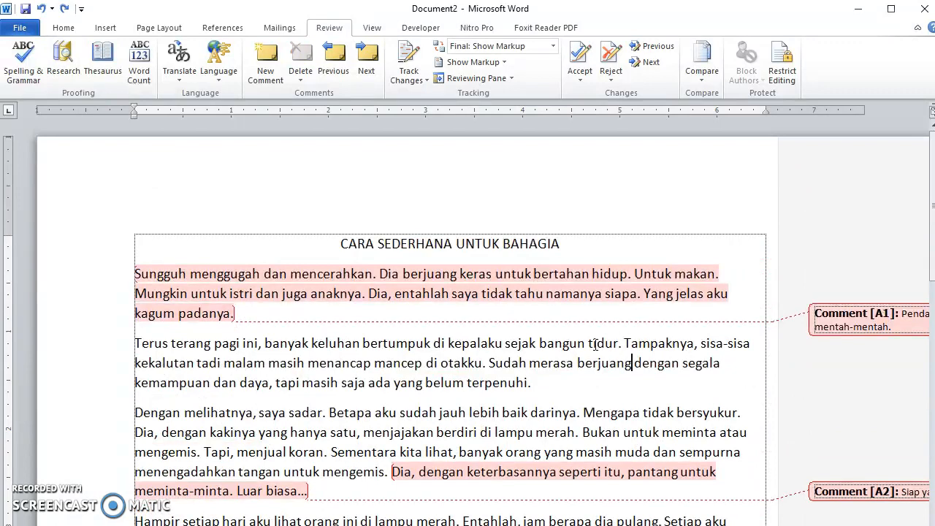
left_click(368, 60)
left_click(368, 60)
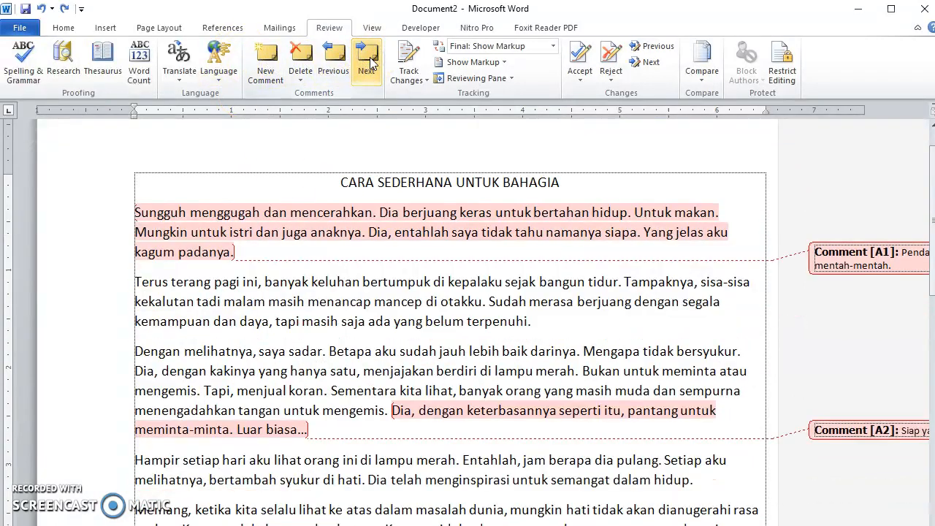
scroll(550, 406, "down", 1)
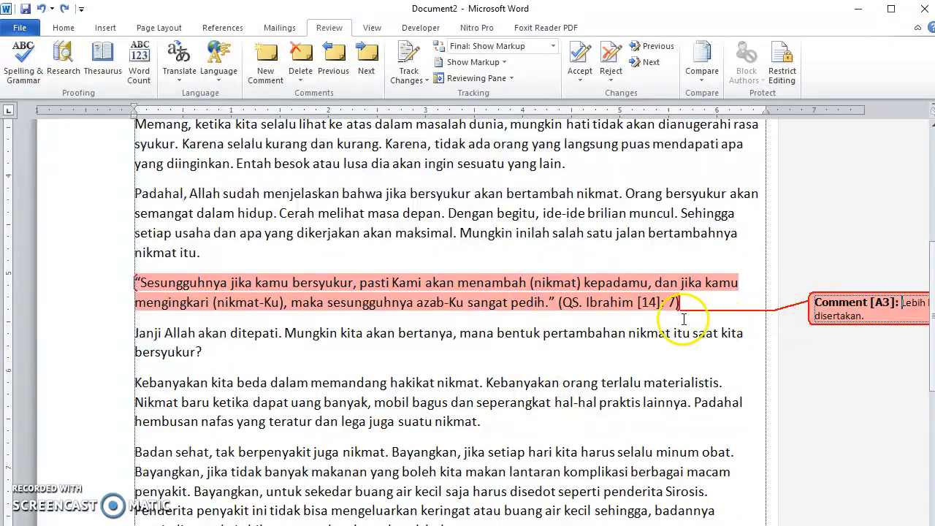